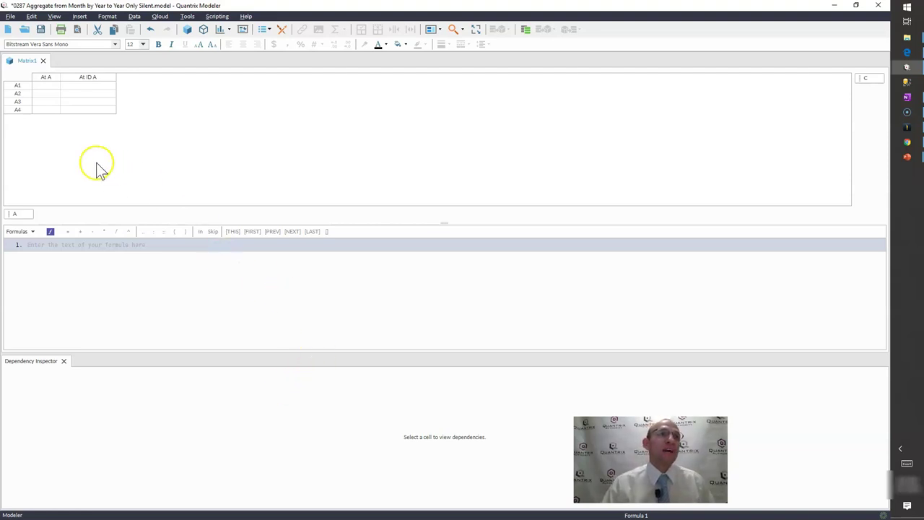
Select the A category items, then select the whole At A column.
click(19, 215)
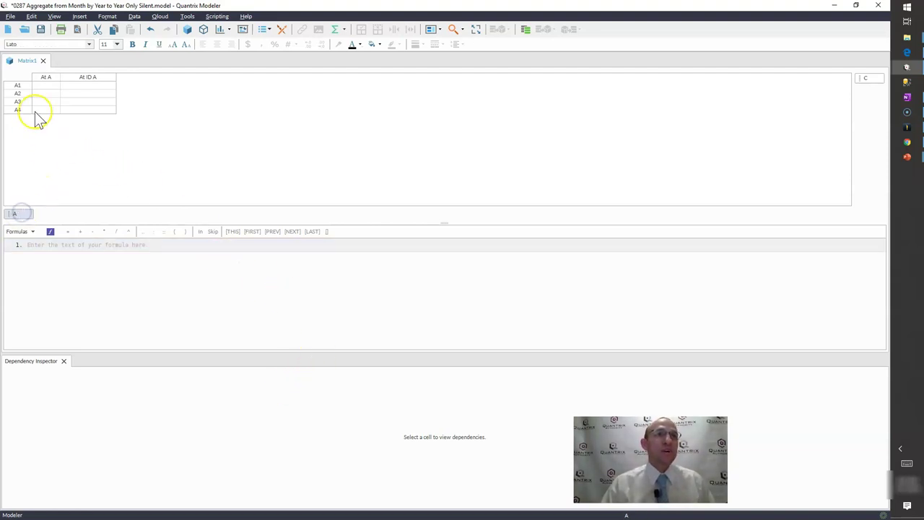
click(863, 79)
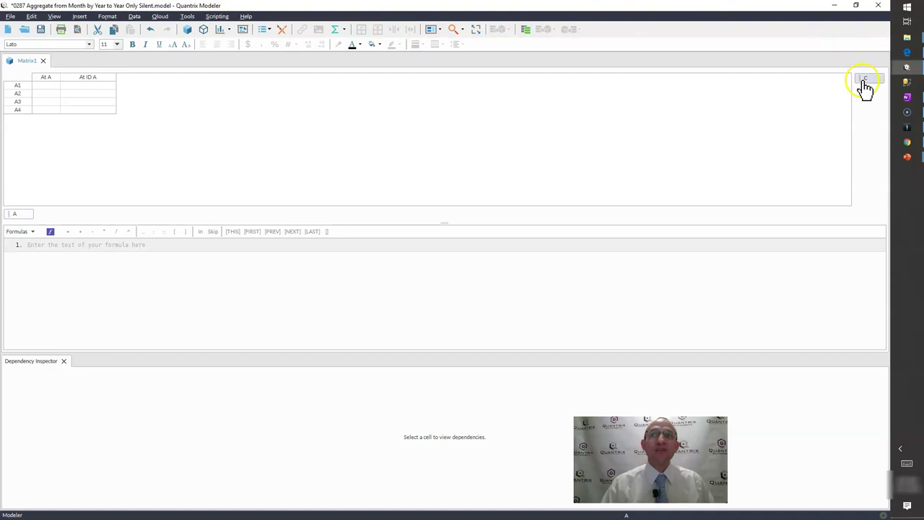
click(49, 87)
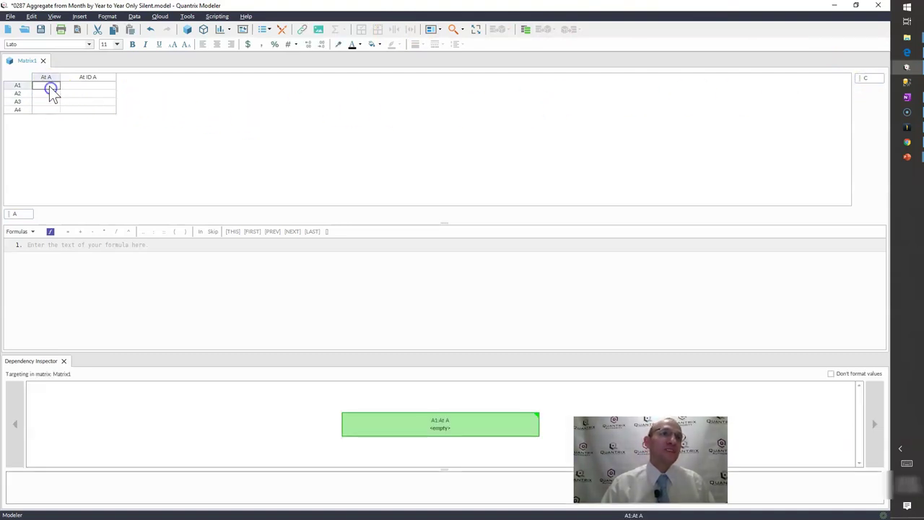
drag(22, 86, 17, 109)
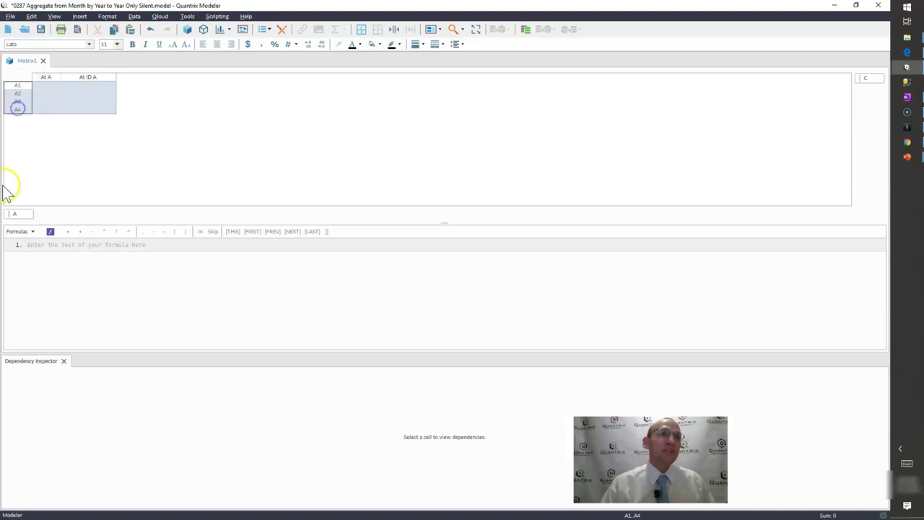
click(55, 76)
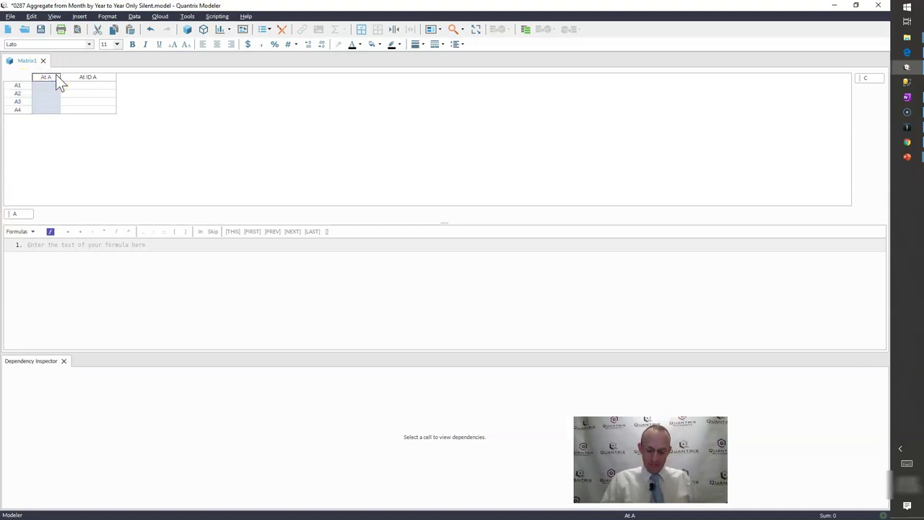
Enter the formula At A = @A so the column fills with A1 through A4.
text(=)
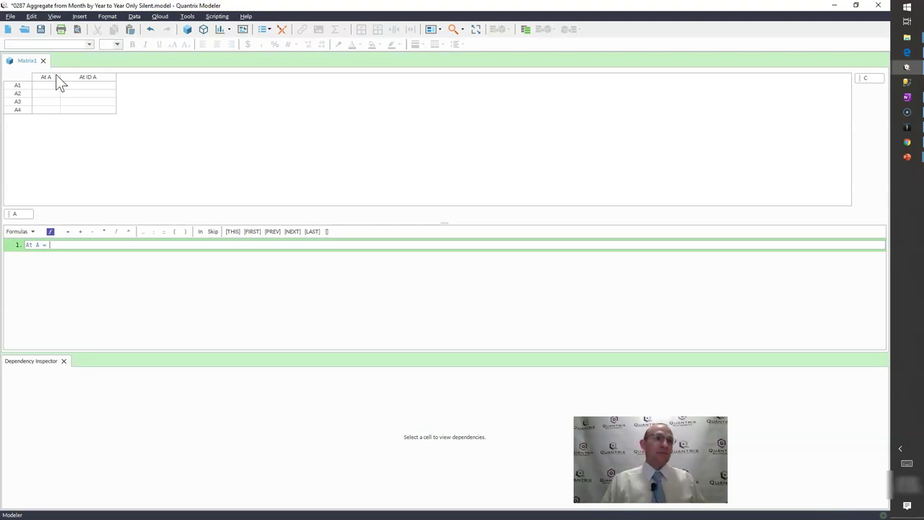
click(55, 78)
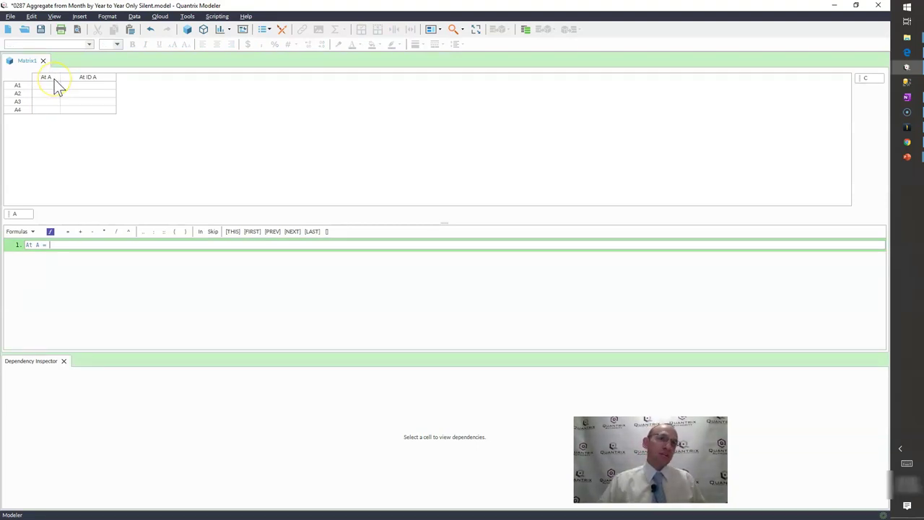
text(@)
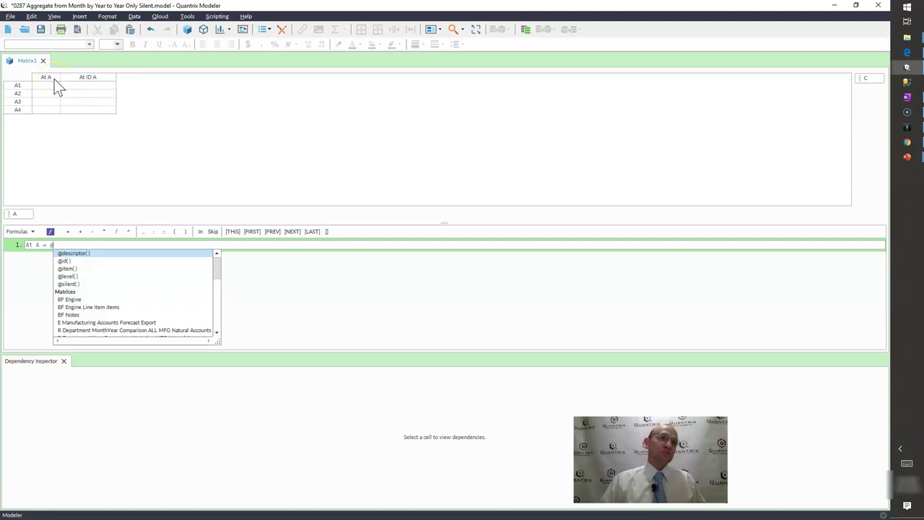
text(A)
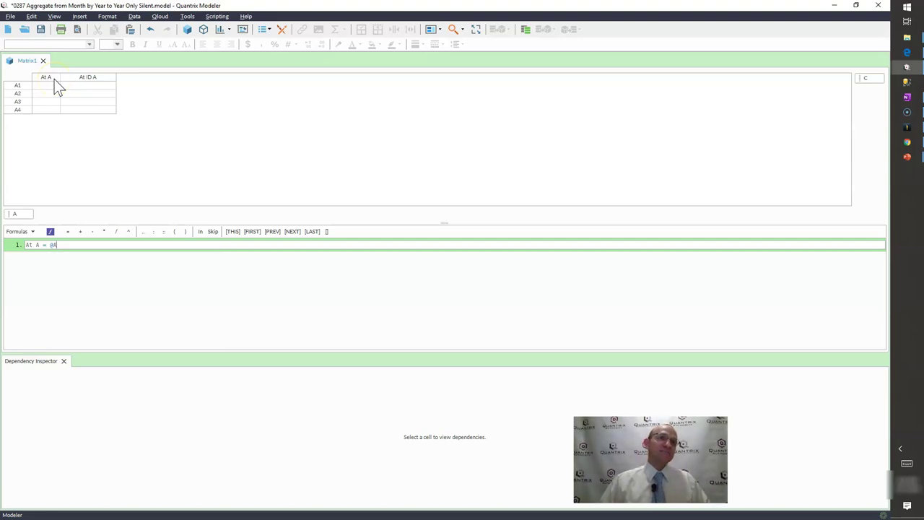
key(Return)
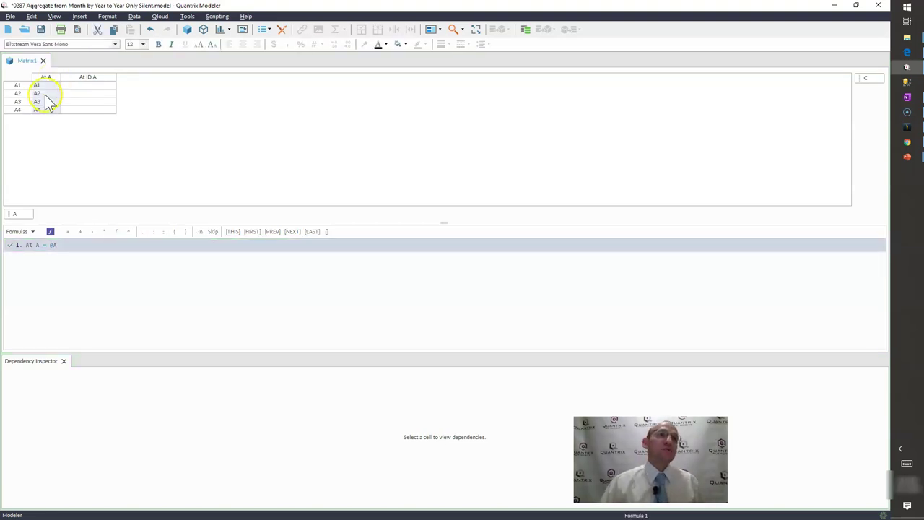
Check the dependencies of the A1 and A2 At A cells, then select the At ID A column.
click(54, 84)
click(47, 86)
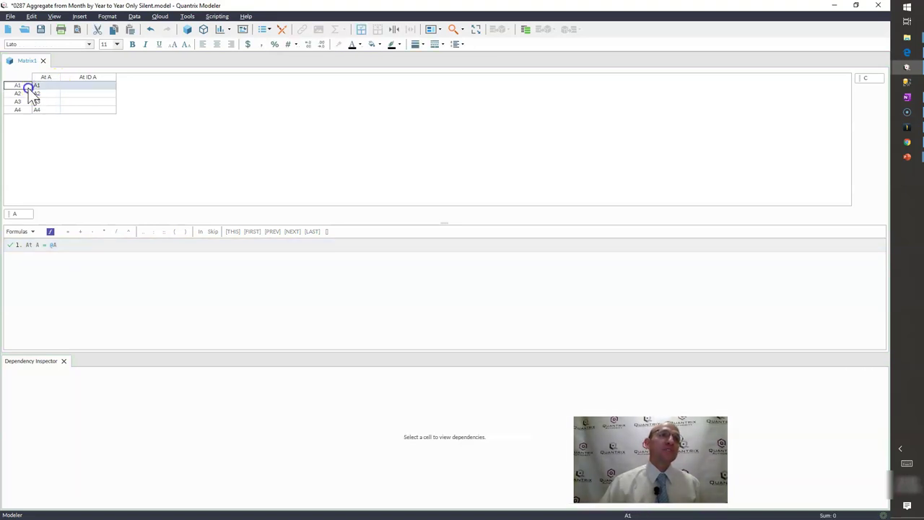
click(41, 93)
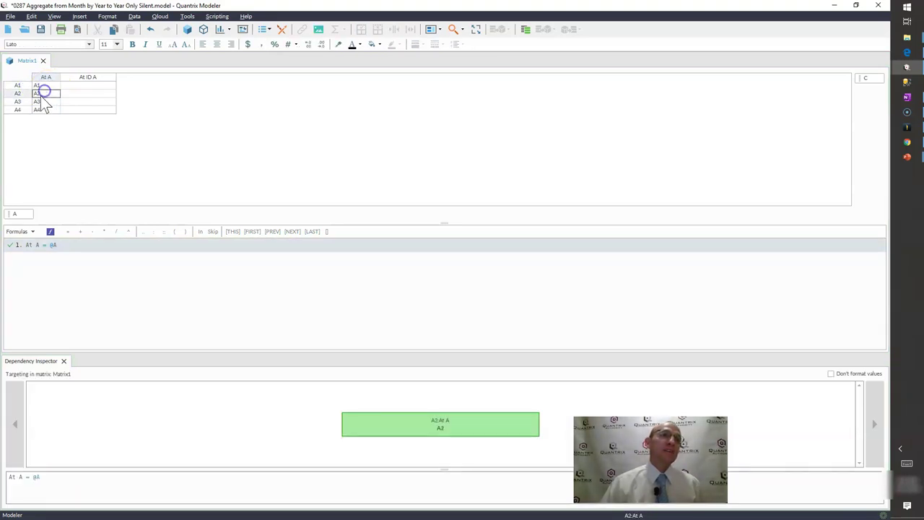
click(17, 93)
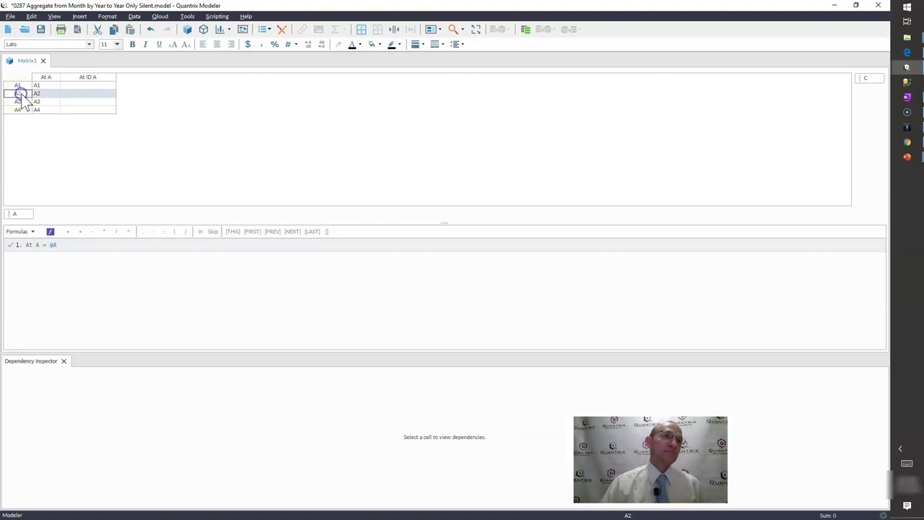
click(45, 95)
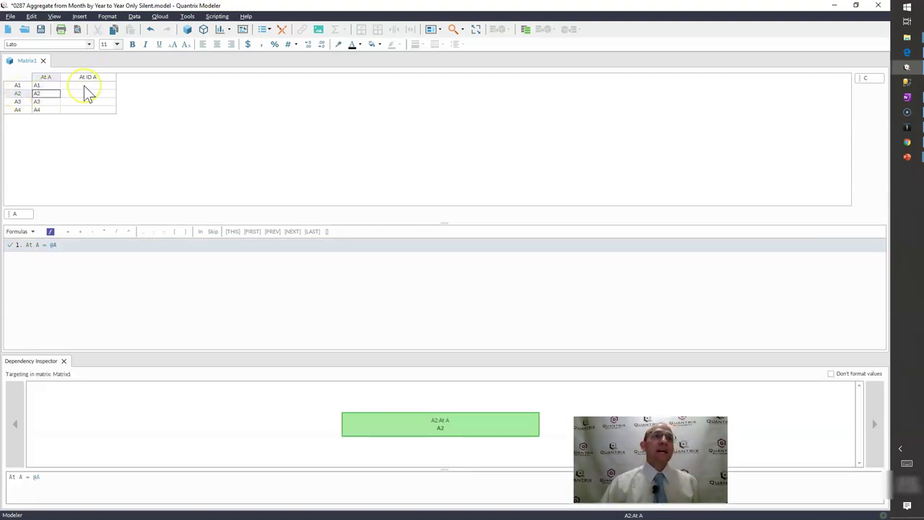
click(80, 88)
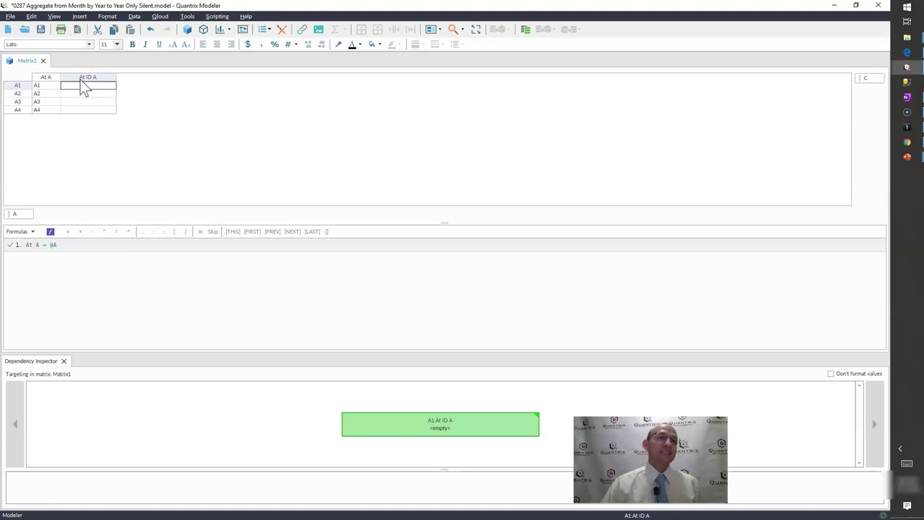
click(80, 77)
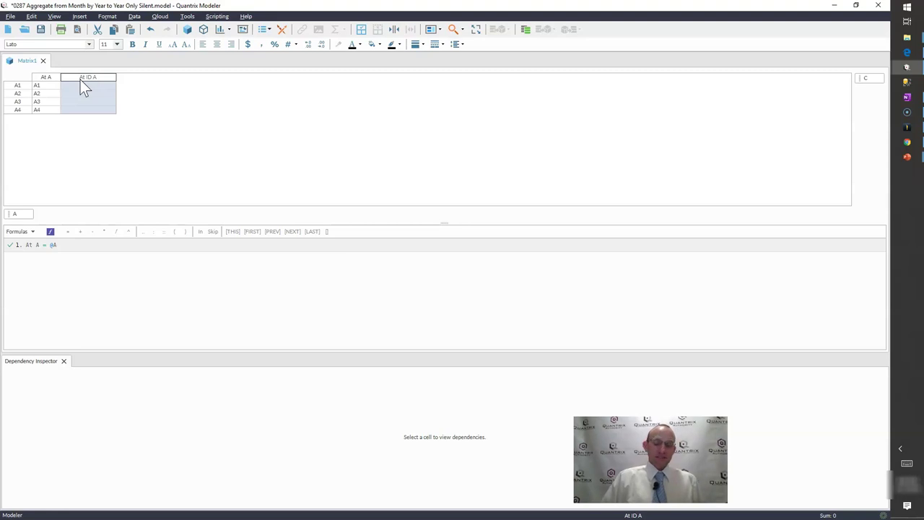
text(= )
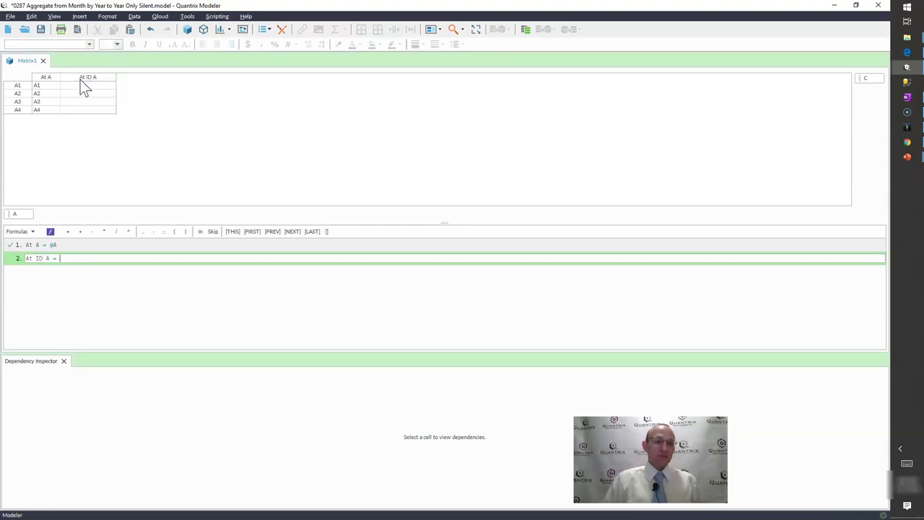
text(@id()
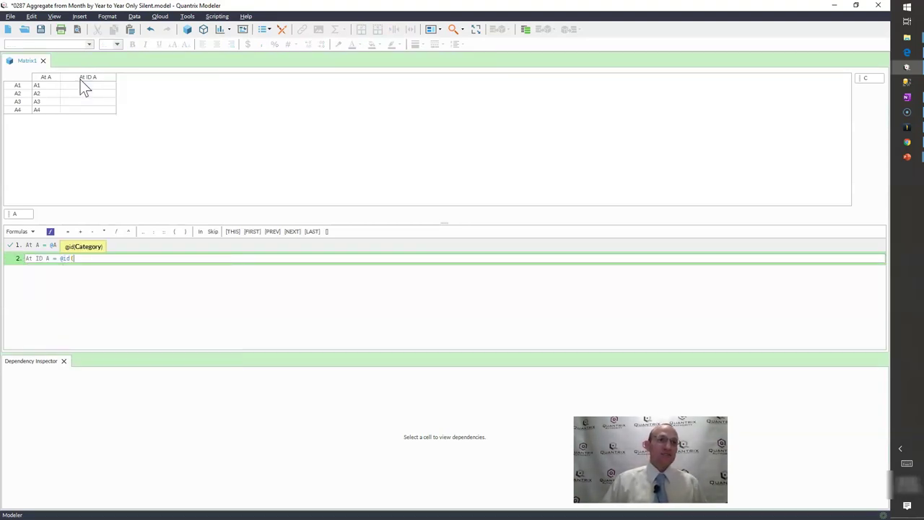
click(14, 215)
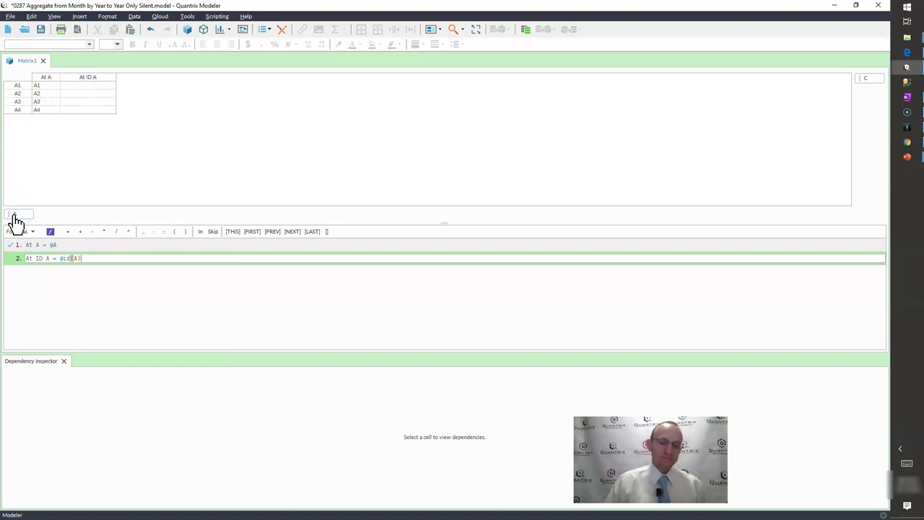
text())
key(Return)
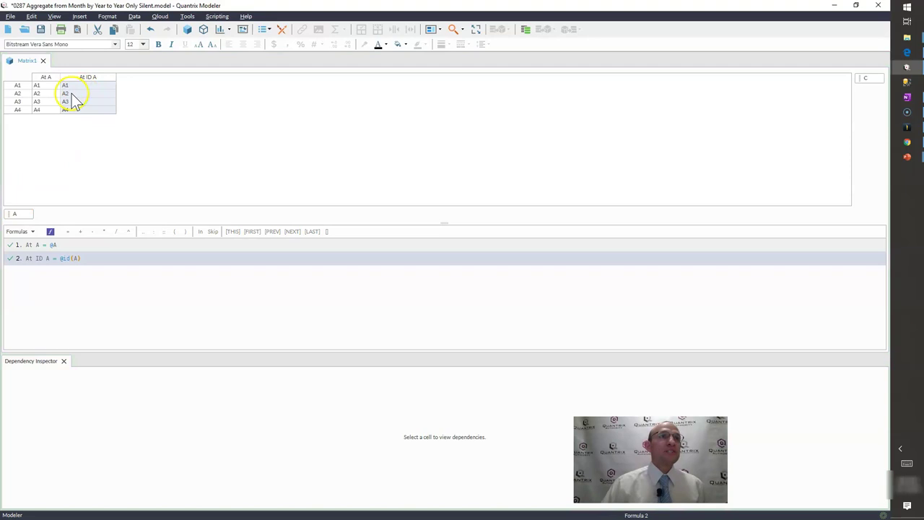
drag(66, 85, 70, 109)
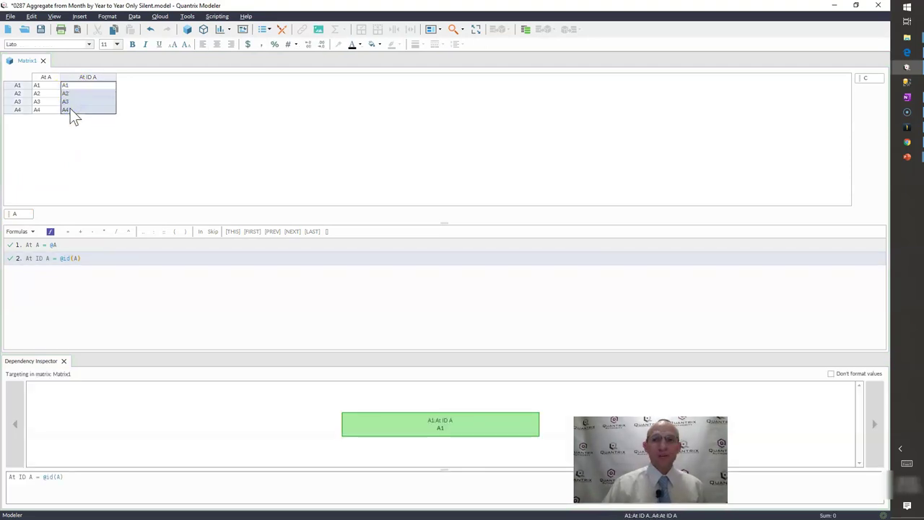
drag(18, 93, 21, 105)
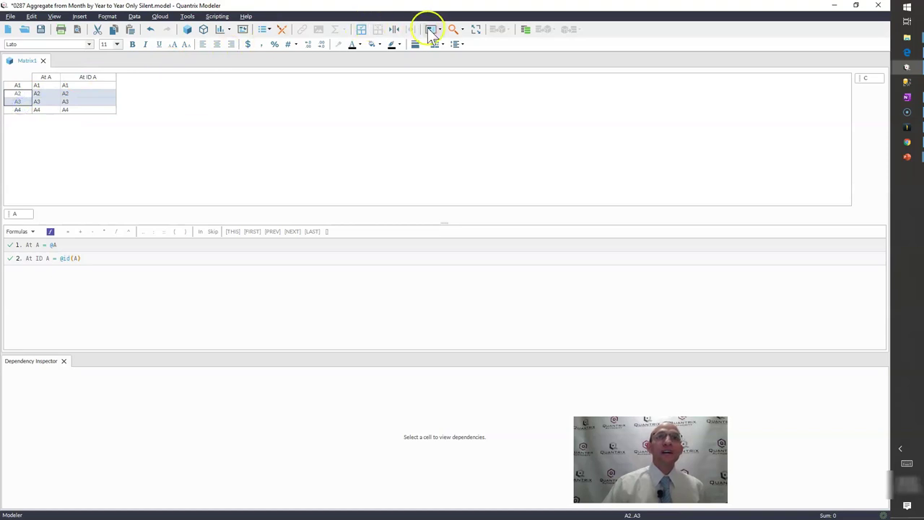
Group A2 and A3 into A5 and insert a new item named A1 inside it.
click(381, 30)
click(43, 96)
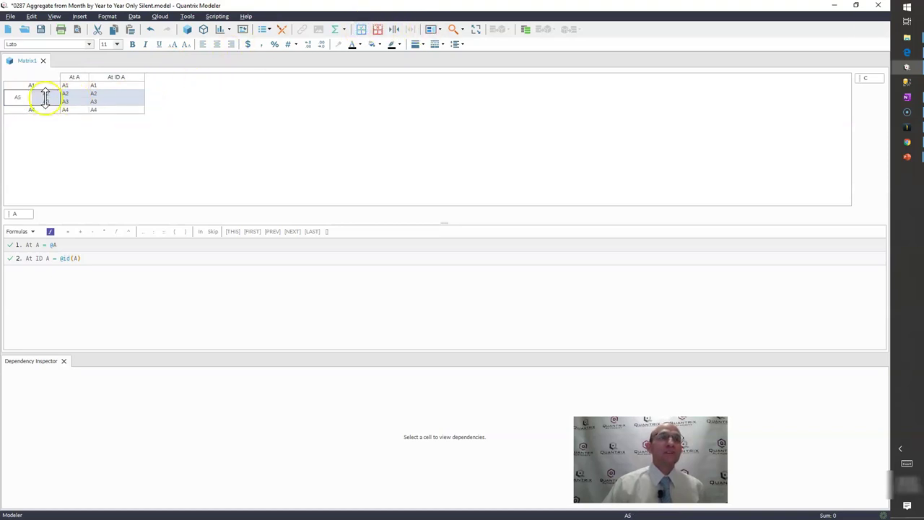
key(Insert)
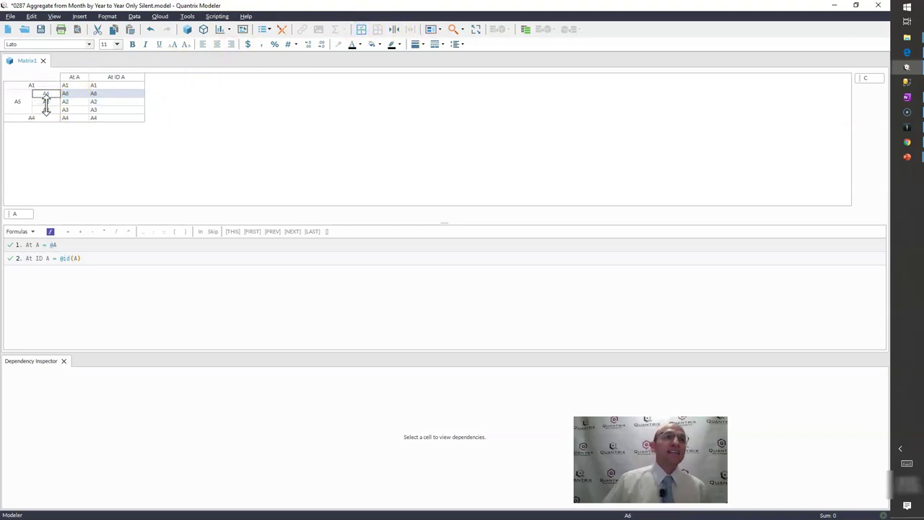
text(A1)
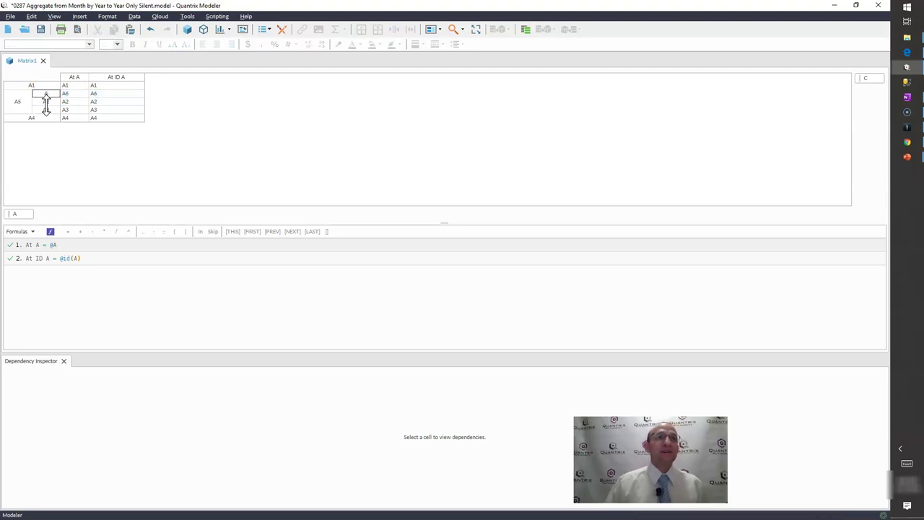
key(Return)
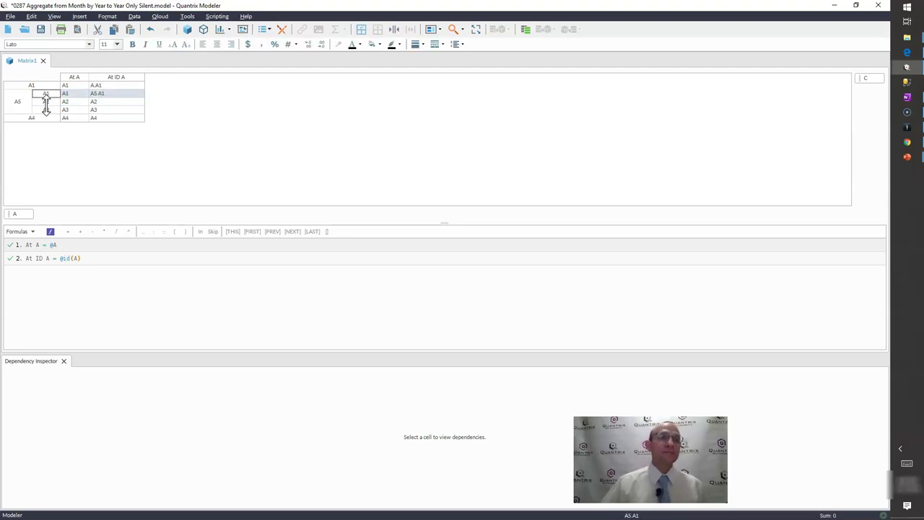
Compare At A and At ID A values for A5.A1 and top-level A.A1.
click(76, 94)
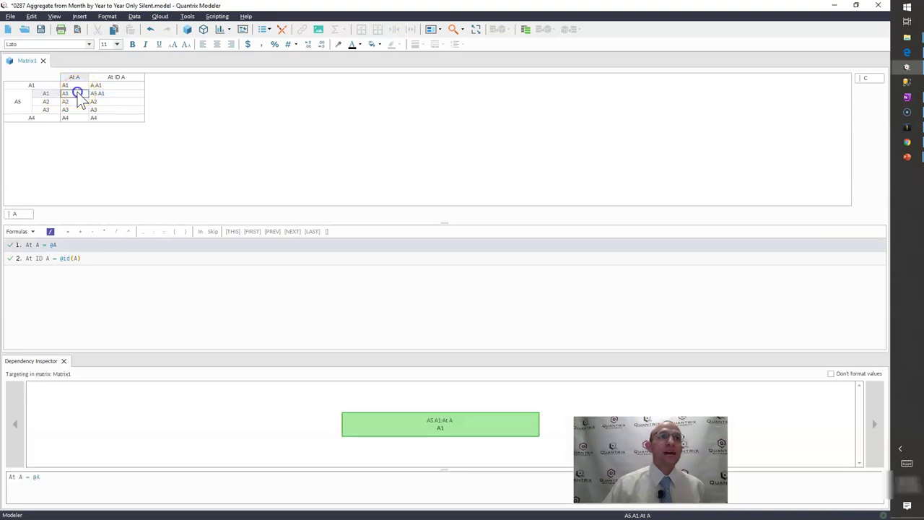
click(81, 84)
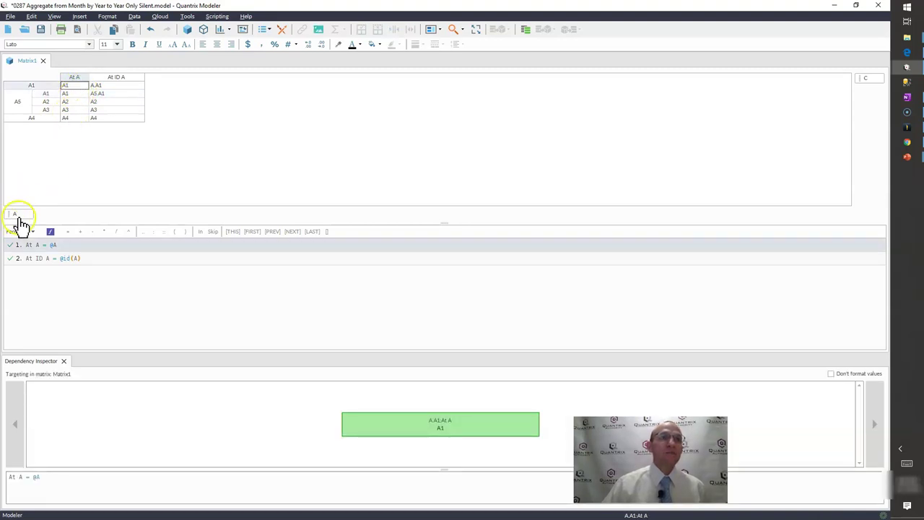
click(69, 87)
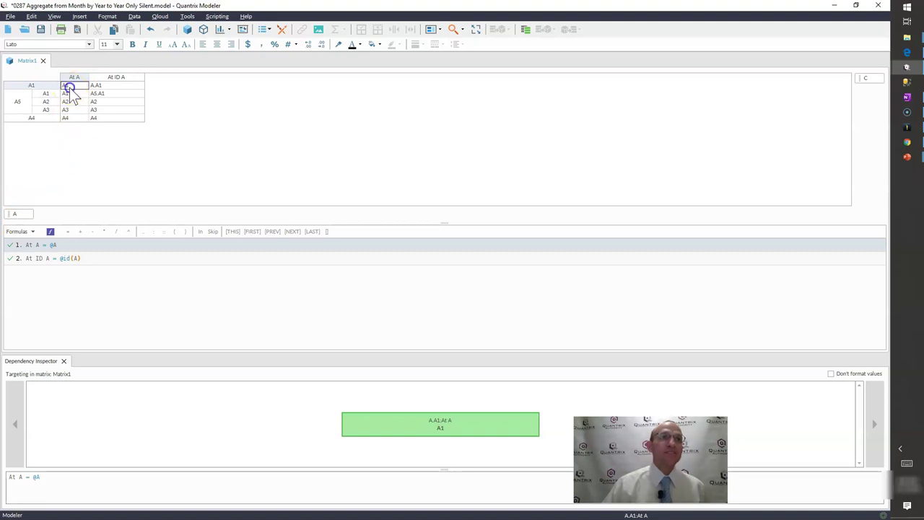
click(66, 95)
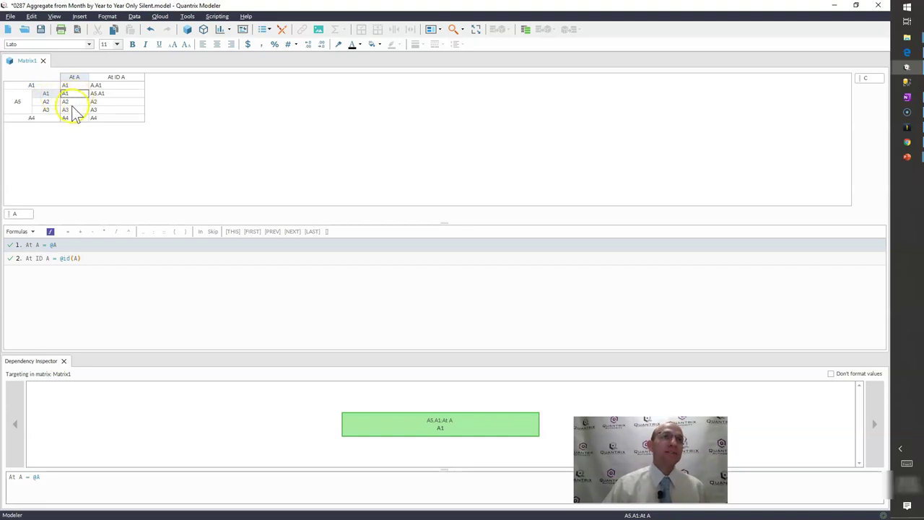
click(74, 94)
click(110, 94)
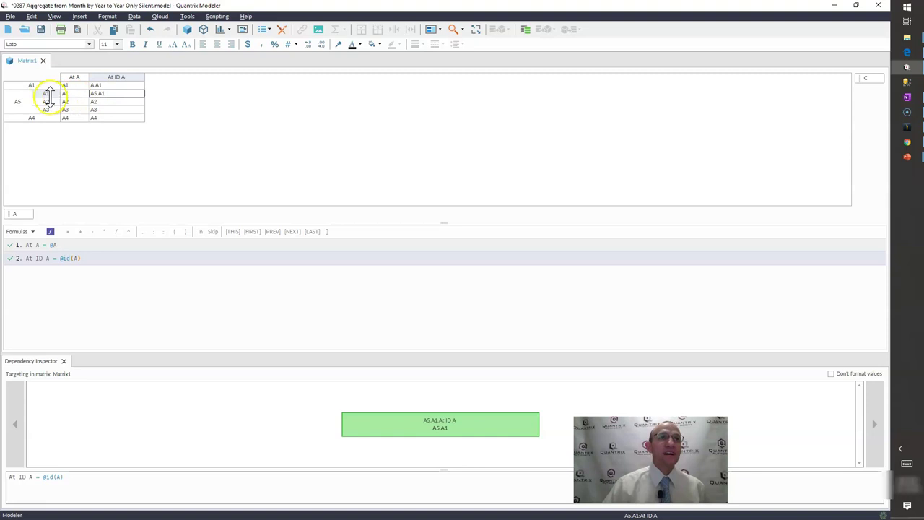
click(103, 94)
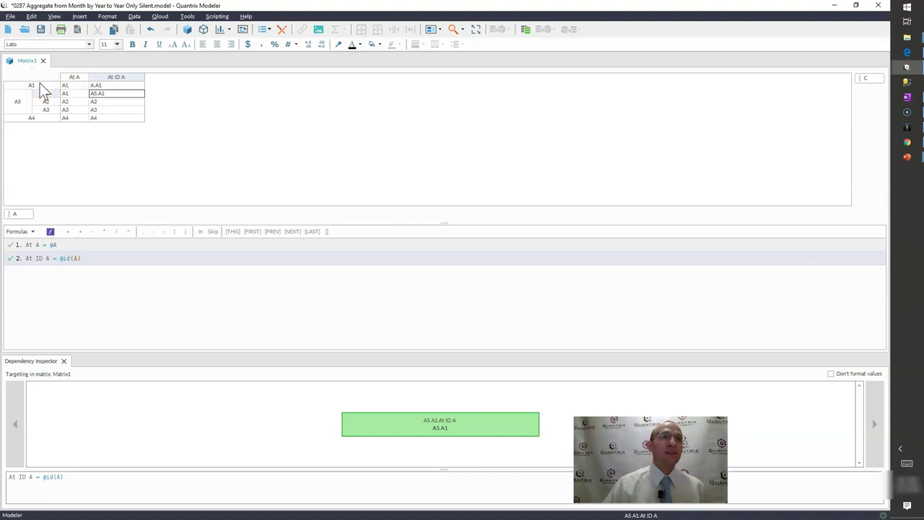
click(101, 85)
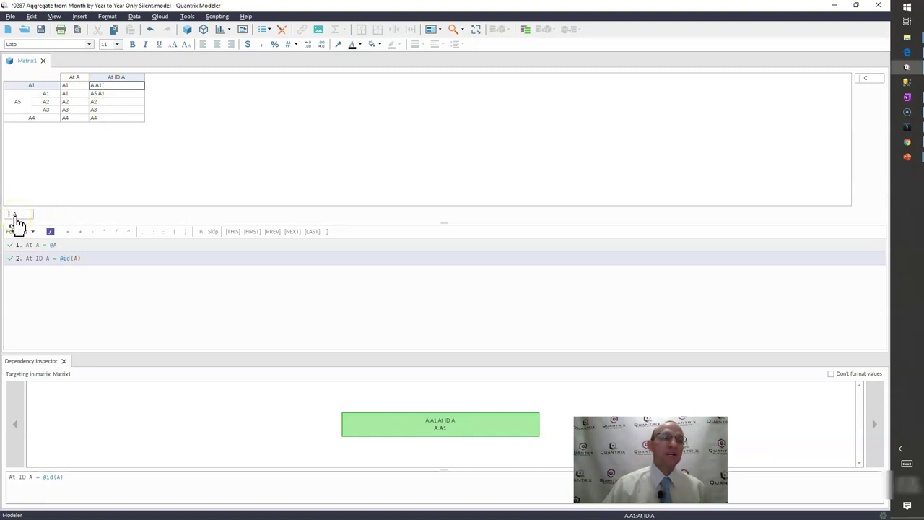
Enlarge the A.A1 entry's text to size 14 and zoom the matrix to 200%.
click(175, 44)
click(175, 44)
click(462, 29)
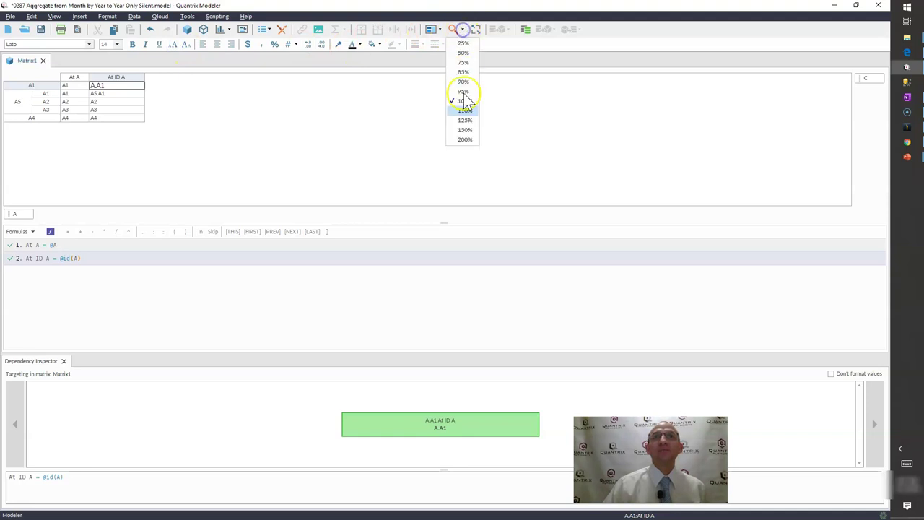
click(464, 140)
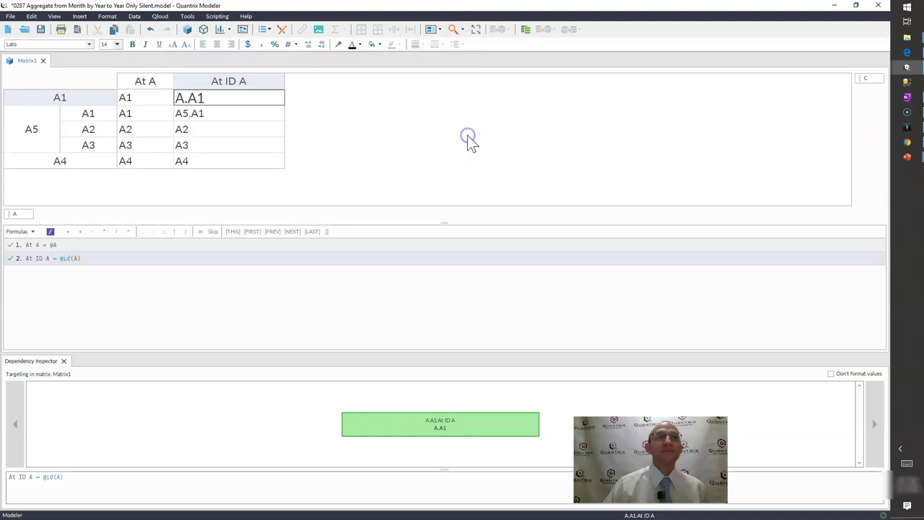
Inspect item A1 in group A5 and its At ID A value A5.A1.
click(204, 113)
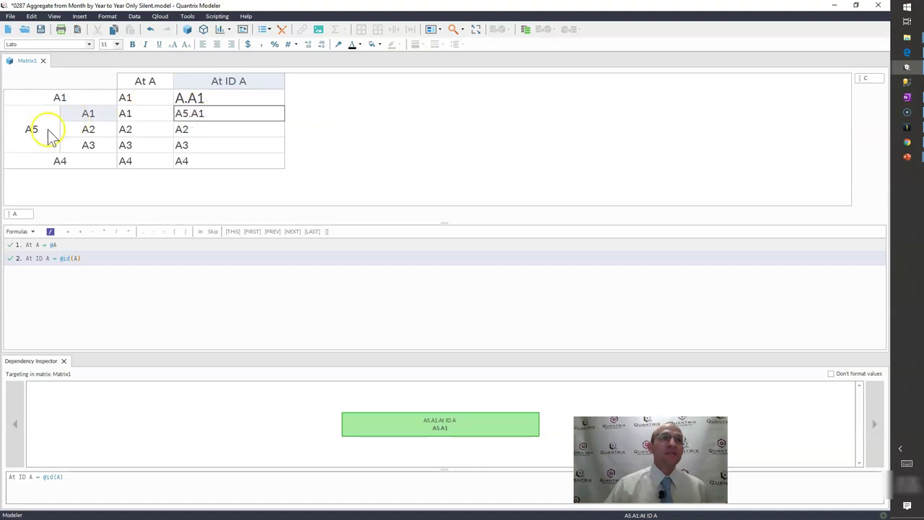
click(96, 115)
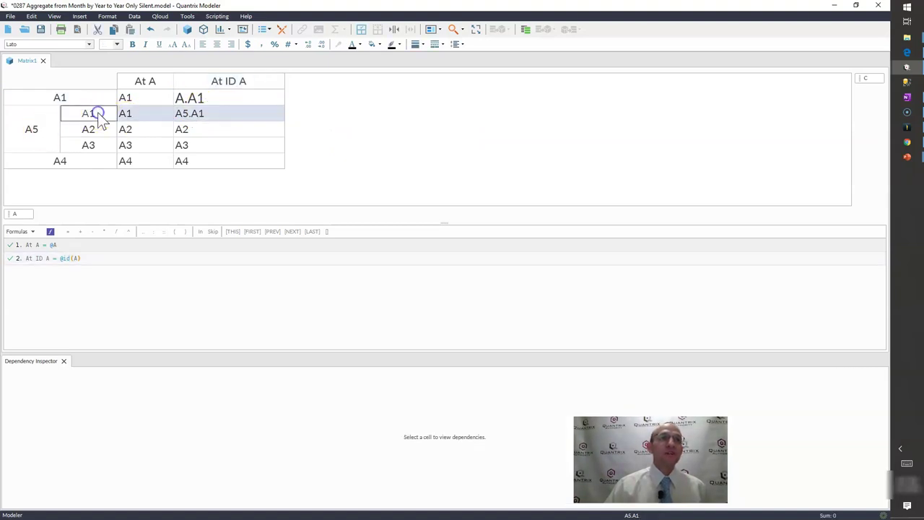
click(201, 116)
click(37, 129)
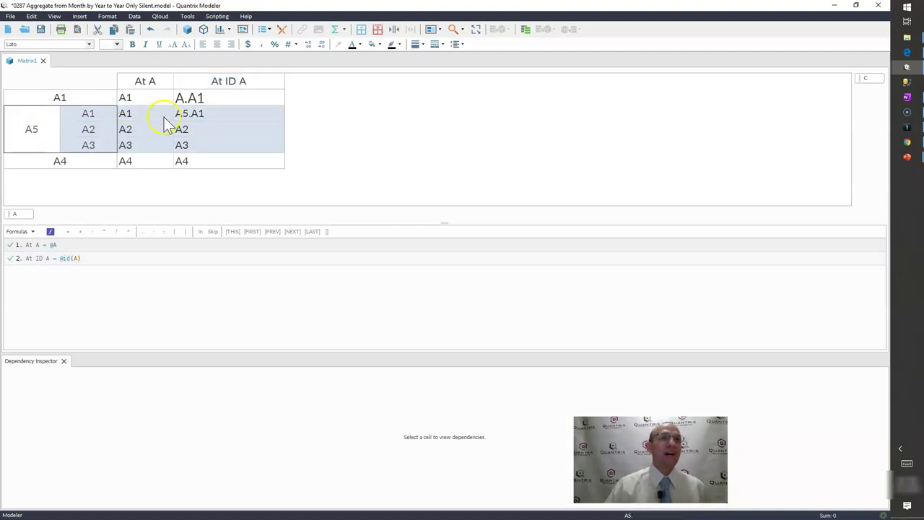
click(195, 114)
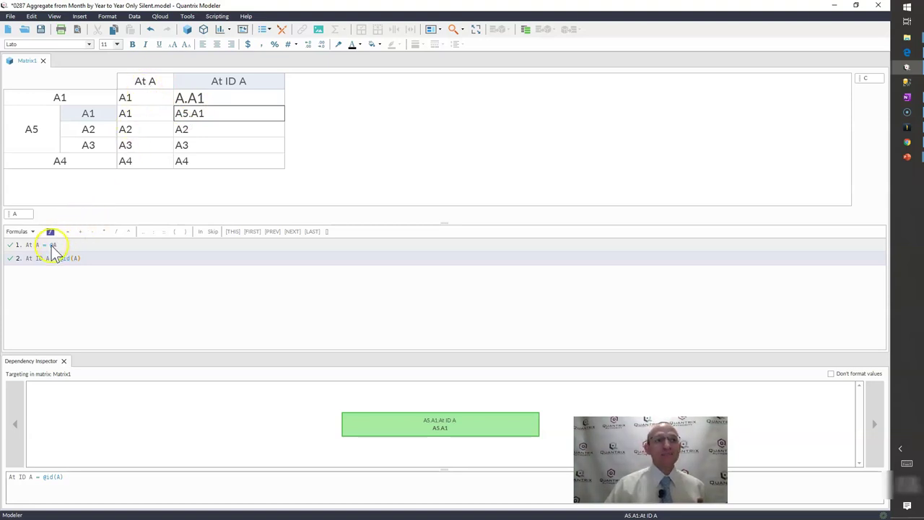
drag(145, 98, 141, 154)
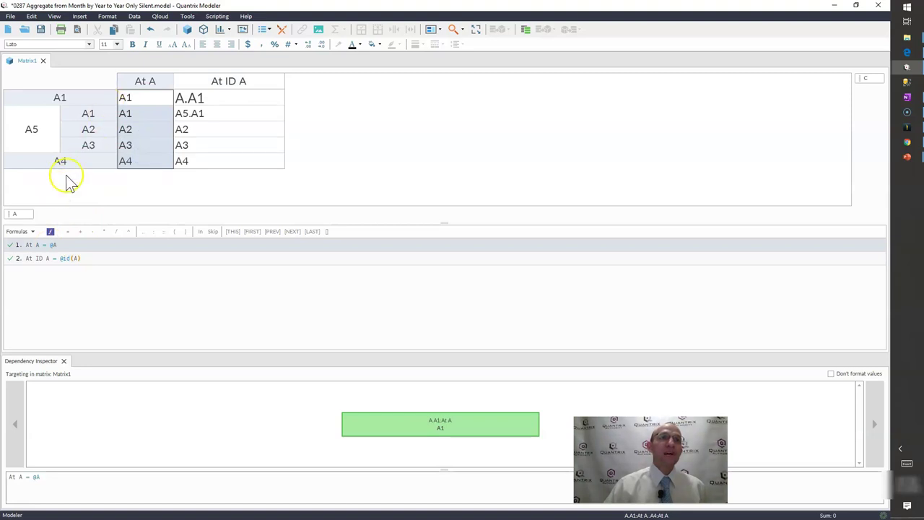
click(187, 105)
drag(188, 106, 192, 157)
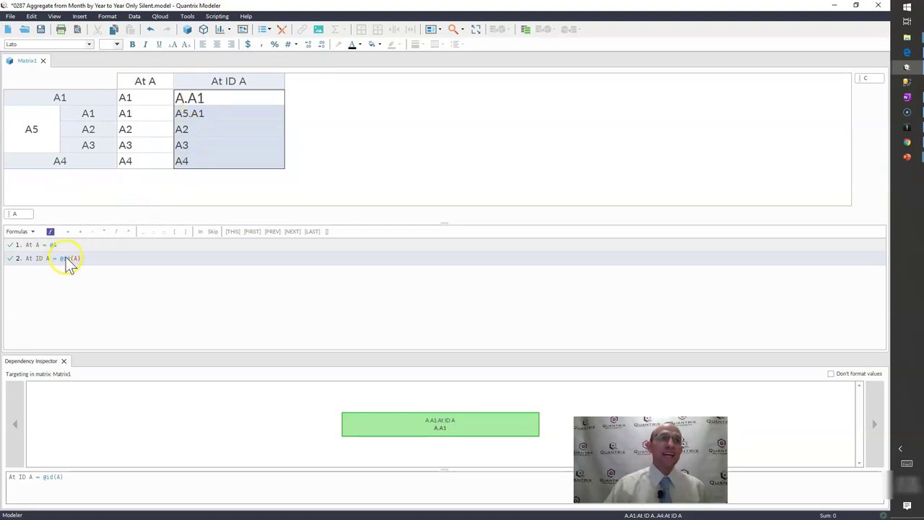
click(220, 103)
click(214, 108)
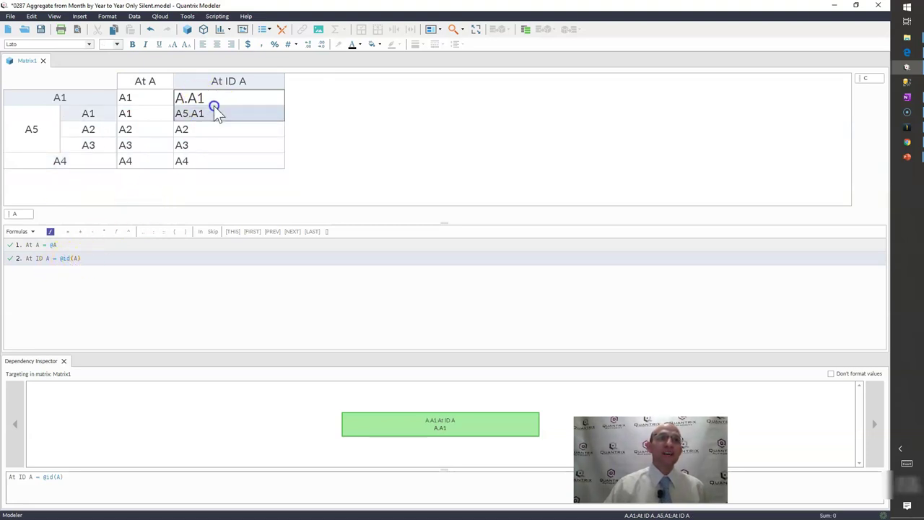
click(207, 105)
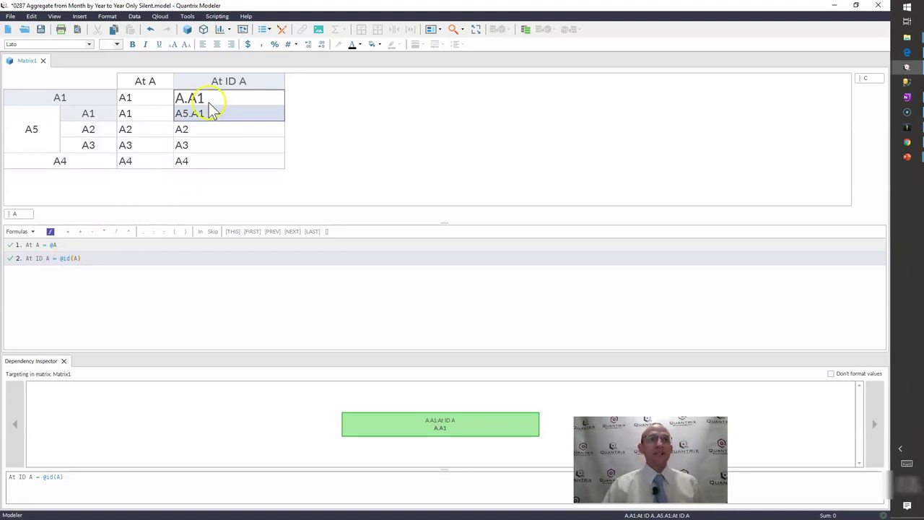
drag(208, 105, 198, 169)
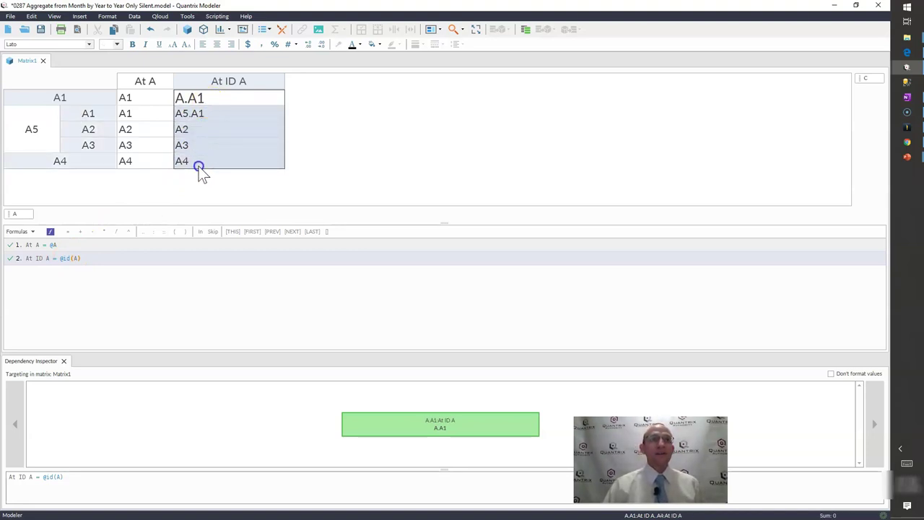
click(199, 88)
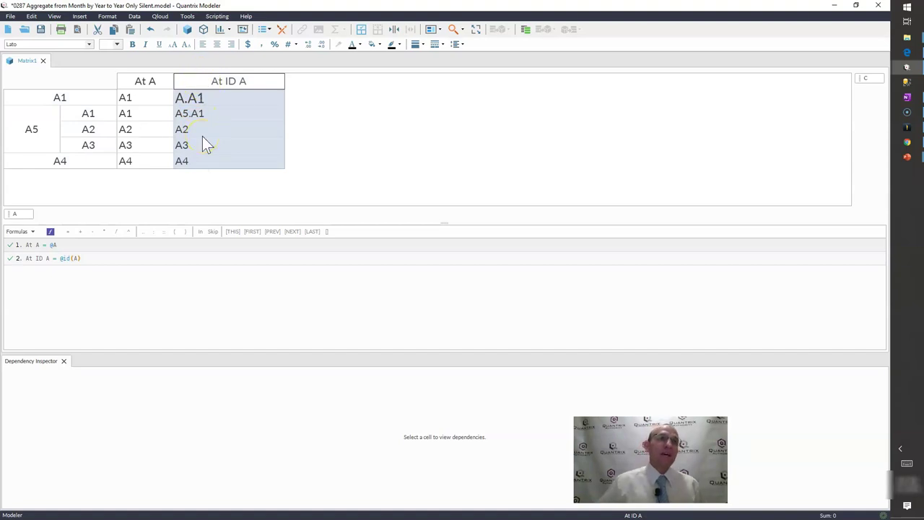
click(64, 262)
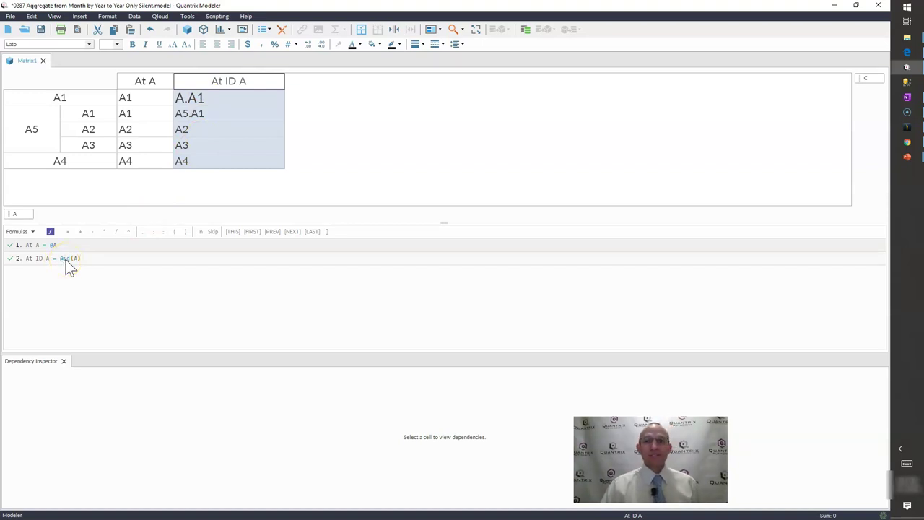
click(157, 261)
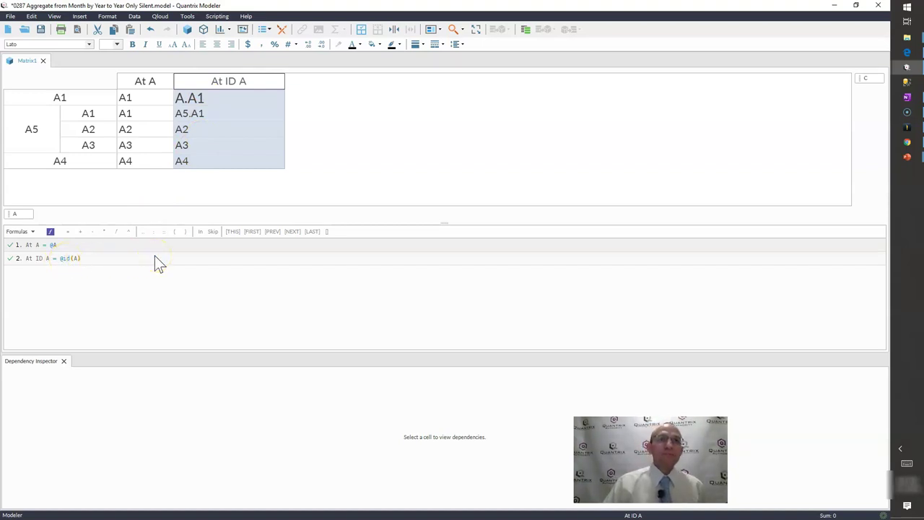